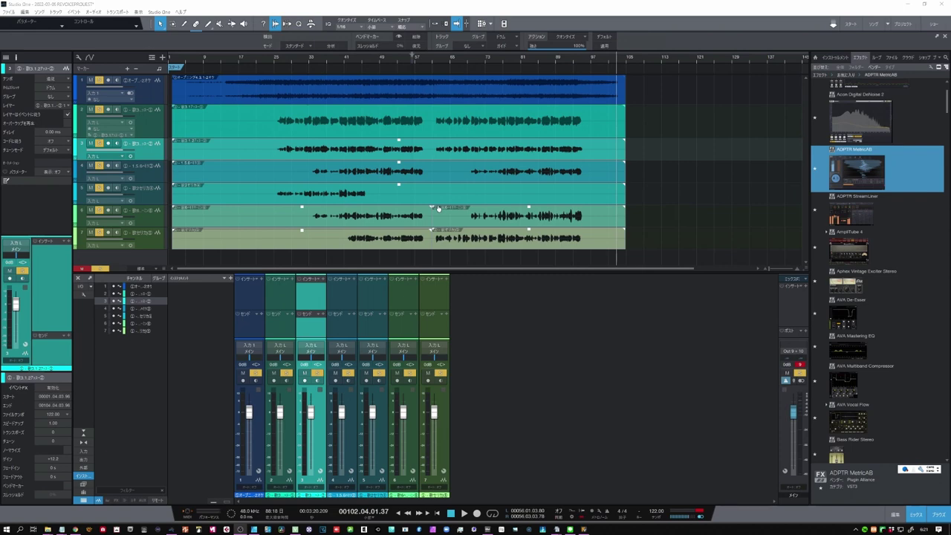
Step: Play the vocal mix from about bar 61 and stop playback
{"action": "left_click", "coordinate": [433, 66]}
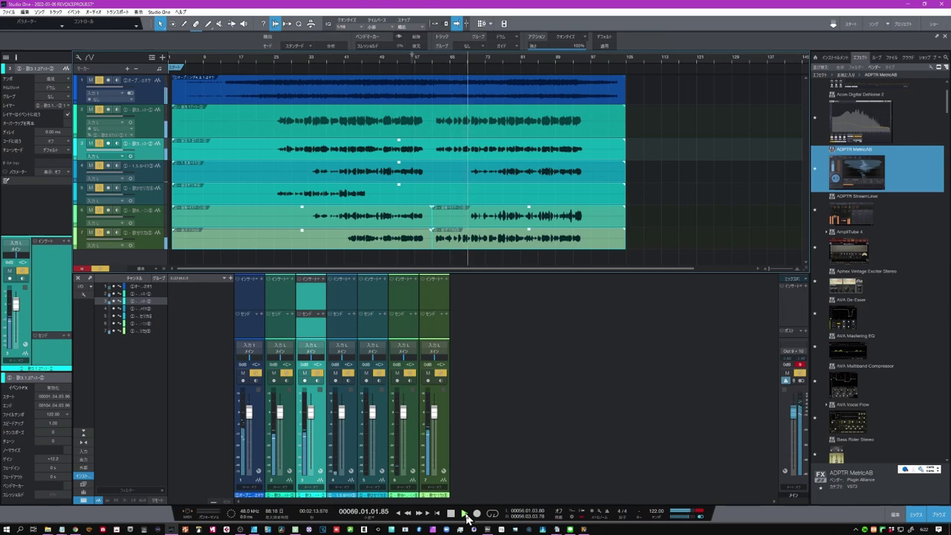
{"action": "left_click", "coordinate": [451, 514]}
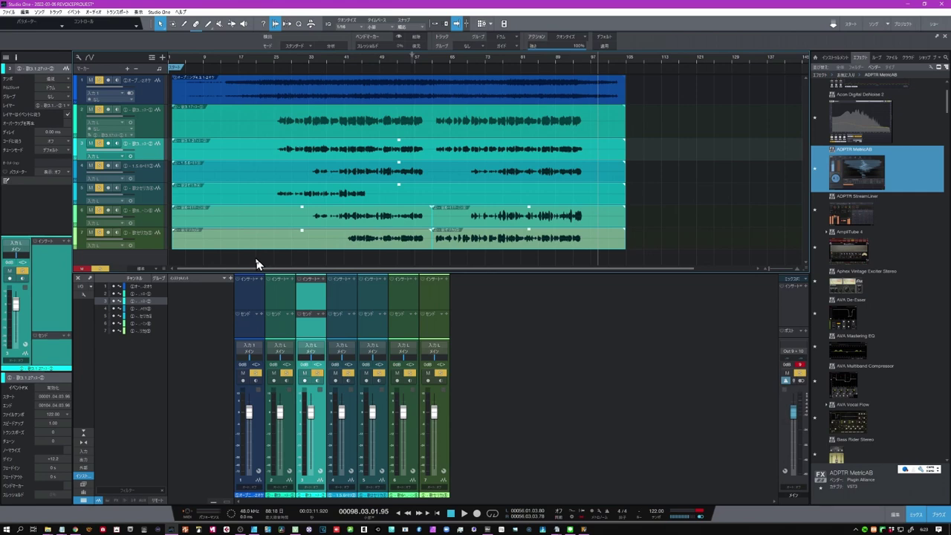
Step: Change the colour of the lead vocal track (track 2) to red
{"action": "left_click", "coordinate": [212, 130]}
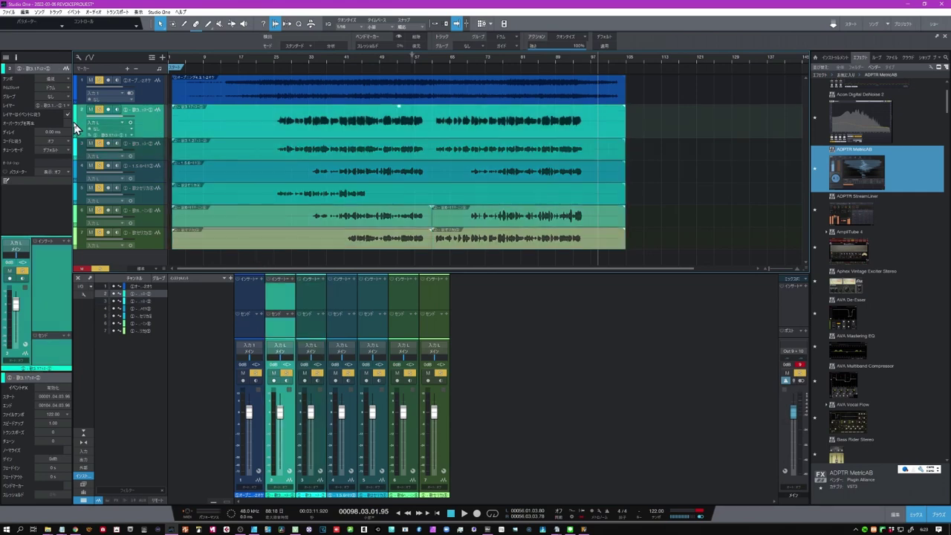
{"action": "left_click", "coordinate": [76, 126]}
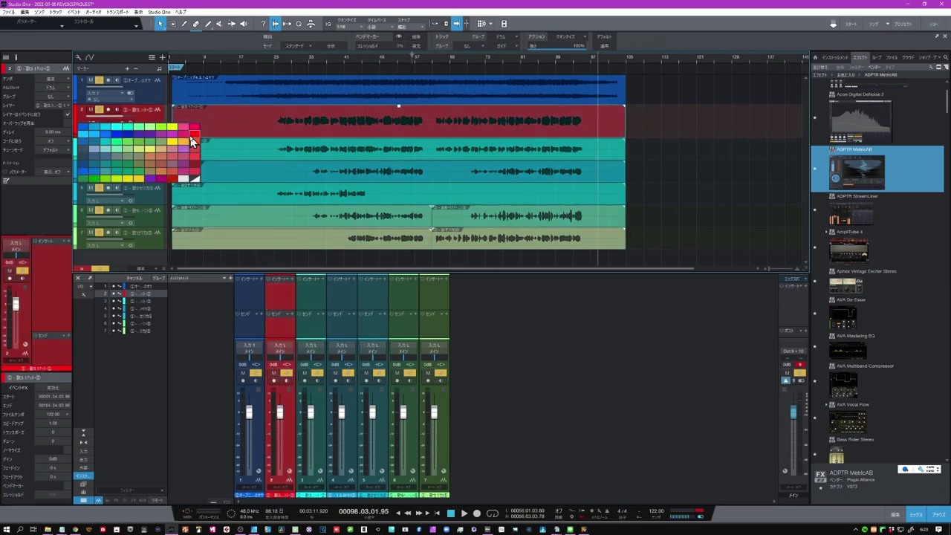
{"action": "left_click", "coordinate": [190, 140]}
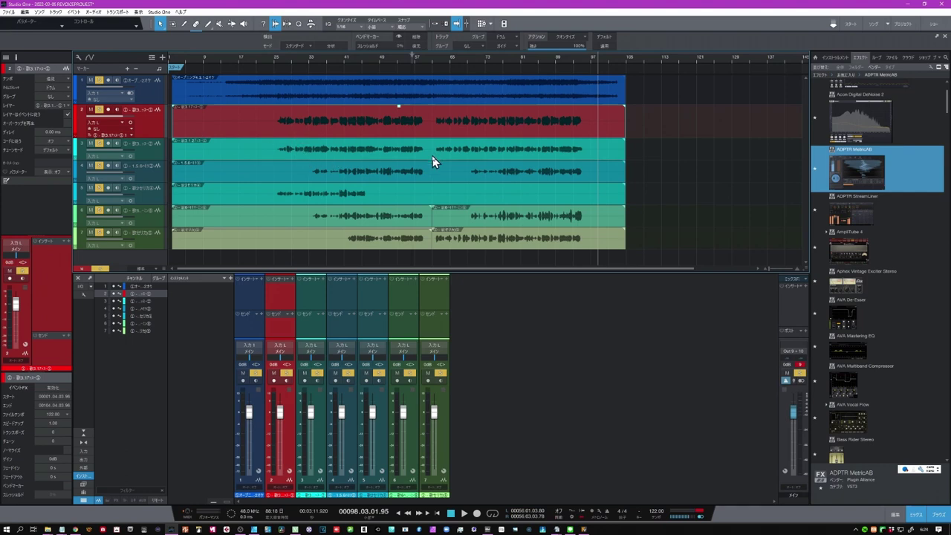
Step: Compare the lead vocal's bend markers with the beat grid and the other vocal tracks around bars 54, 85 and 88
{"action": "left_click", "coordinate": [400, 129]}
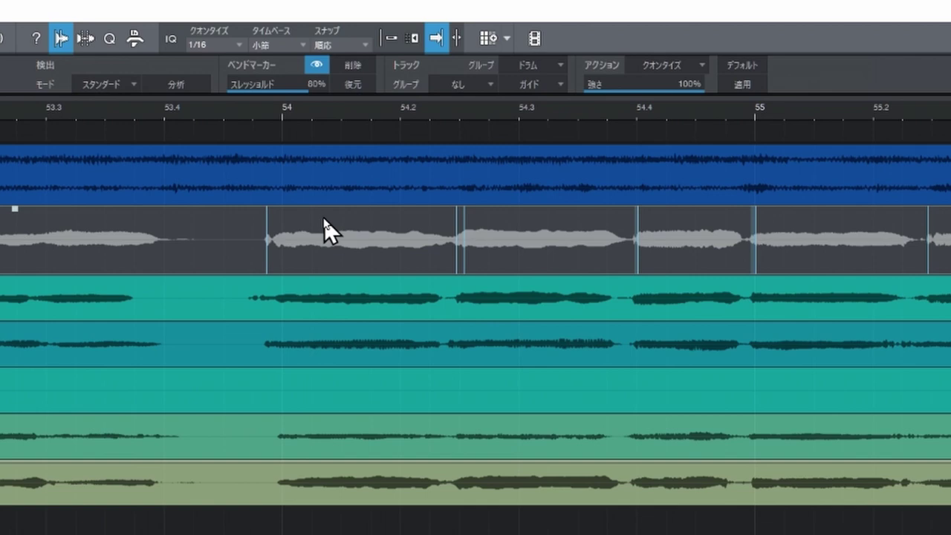
{"action": "left_click", "coordinate": [281, 126]}
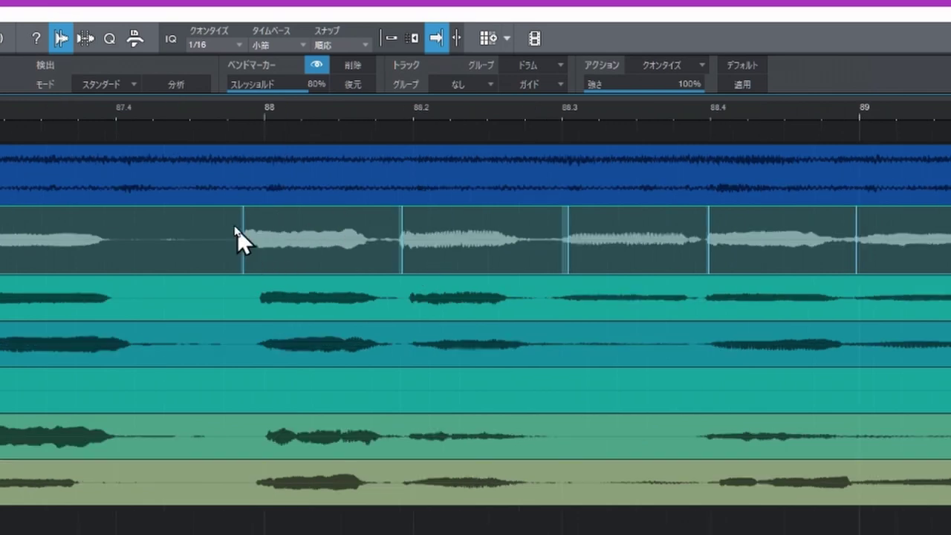
{"action": "left_click", "coordinate": [246, 124]}
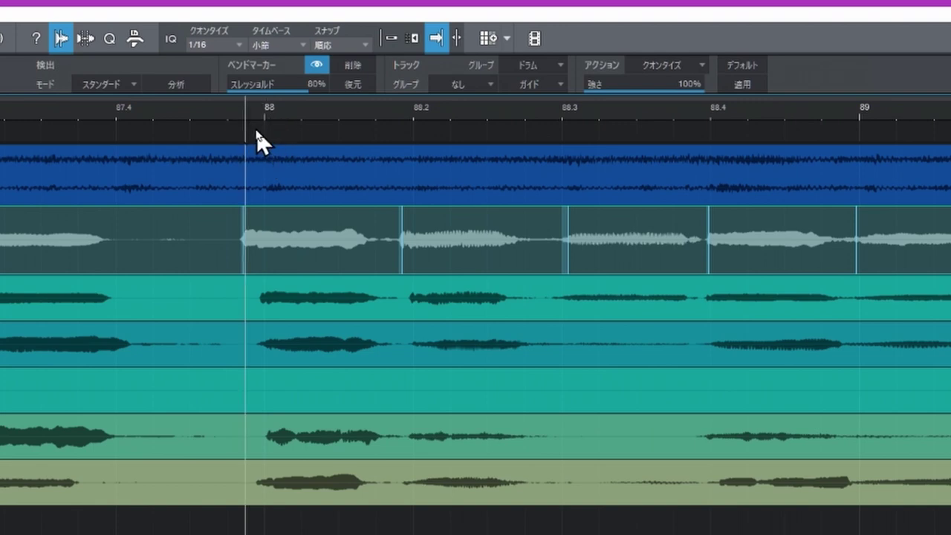
{"action": "left_click", "coordinate": [402, 115]}
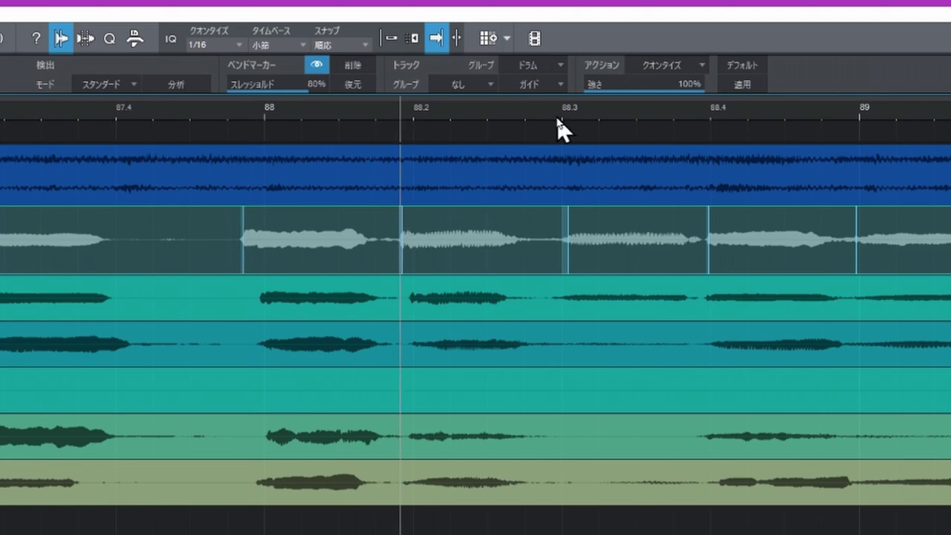
{"action": "scroll", "coordinate": [543, 123], "scroll_direction": "down", "scroll_amount": 4}
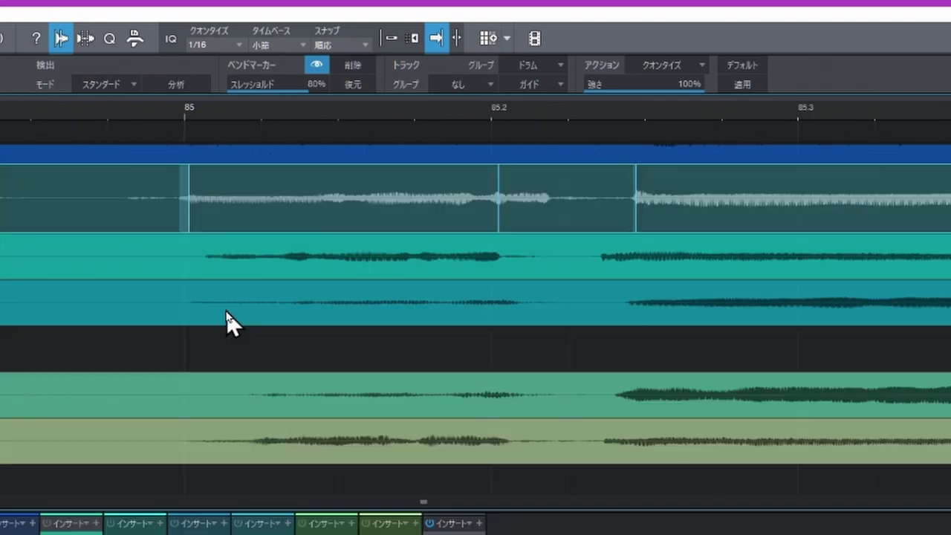
{"action": "left_click", "coordinate": [202, 123]}
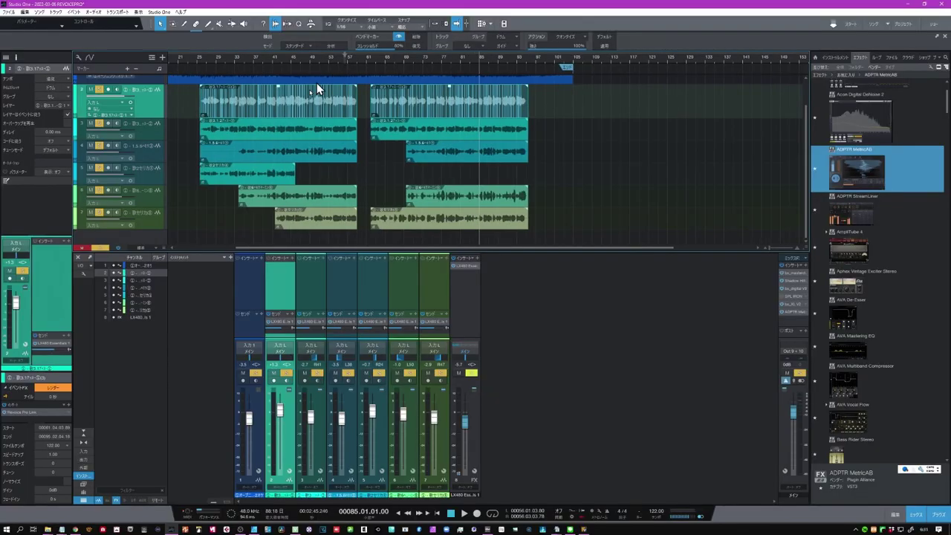
Step: Trim the start of the first 1.5.6ハモリ③ harmony event to just before its singing begins
{"action": "left_click", "coordinate": [292, 130]}
{"action": "left_click", "coordinate": [394, 132]}
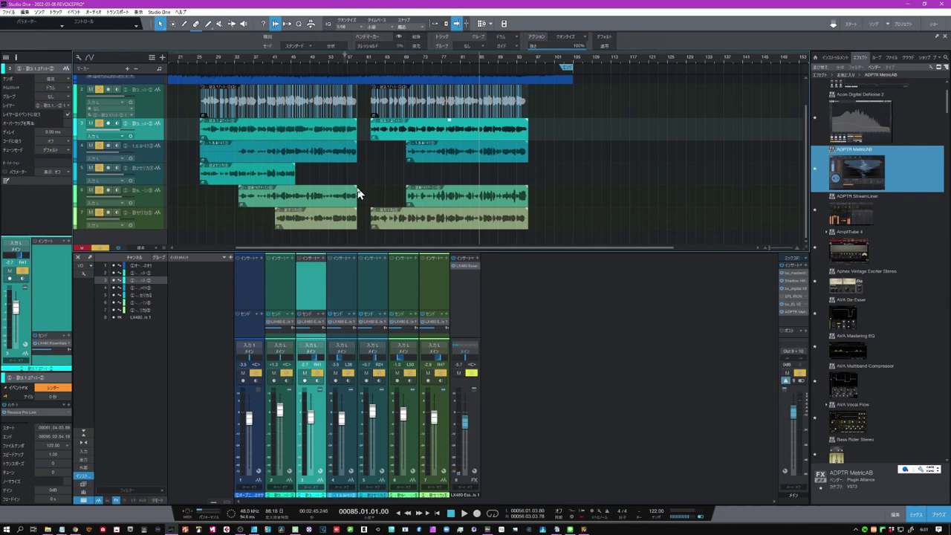
{"action": "left_click", "coordinate": [225, 155]}
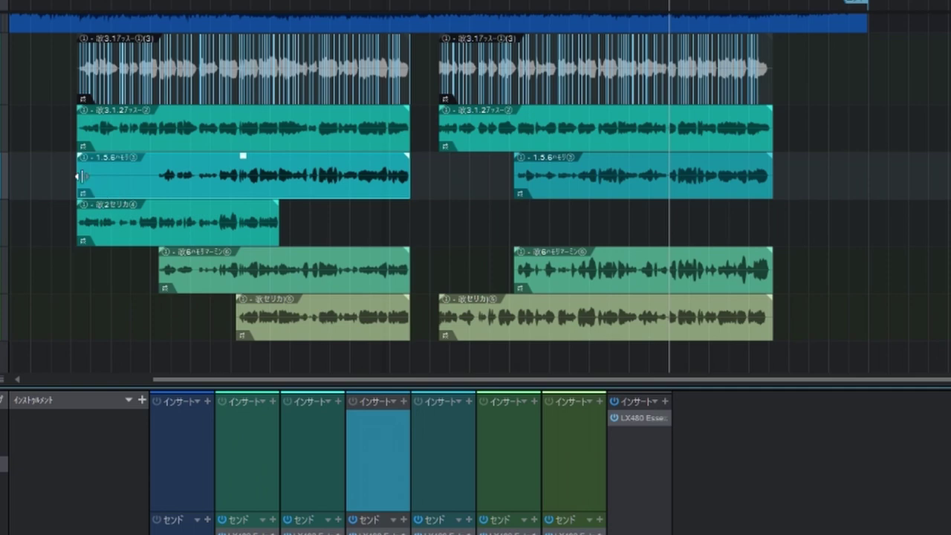
{"action": "left_click_drag", "start_coordinate": [80, 176], "coordinate": [154, 186]}
{"action": "left_click_drag", "start_coordinate": [165, 0], "coordinate": [207, 24]}
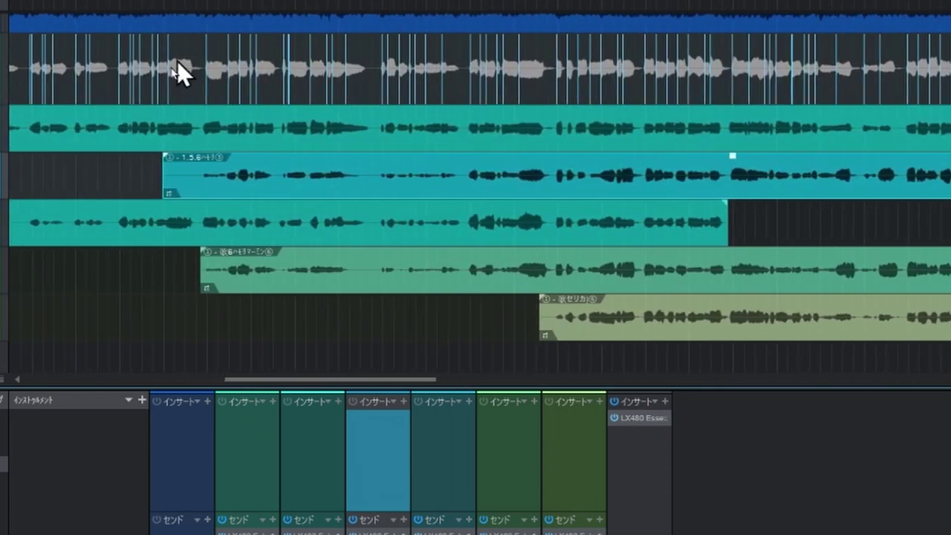
{"action": "left_click_drag", "start_coordinate": [164, 179], "coordinate": [193, 181]}
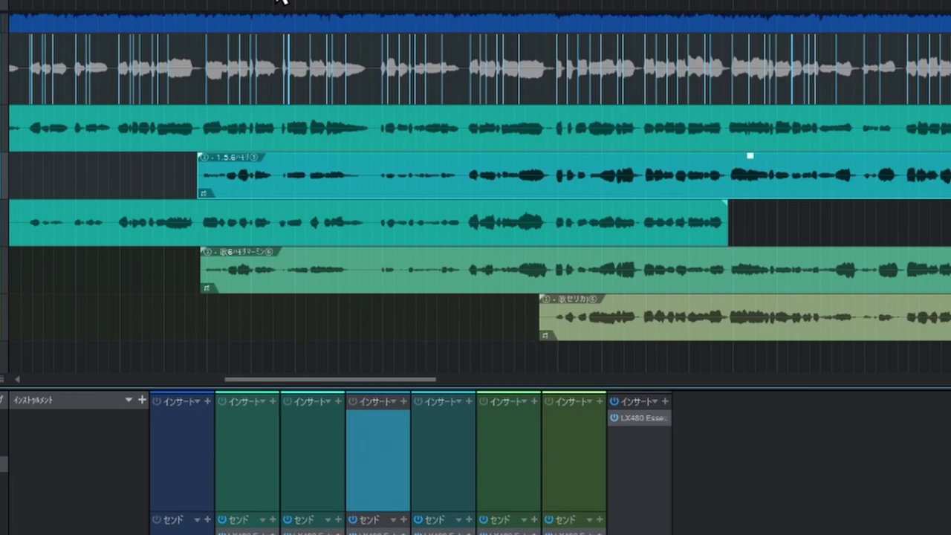
{"action": "left_click_drag", "start_coordinate": [279, 0], "coordinate": [276, 0]}
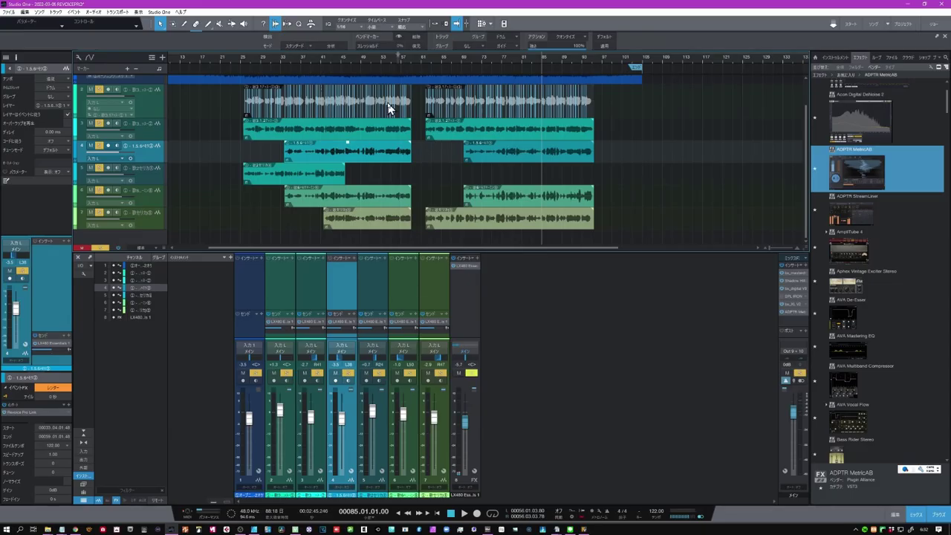
Step: Select all vocal events on the five tracks below the lead vocal and open them for editing in Revoice Pro
{"action": "left_click_drag", "start_coordinate": [613, 118], "coordinate": [230, 232]}
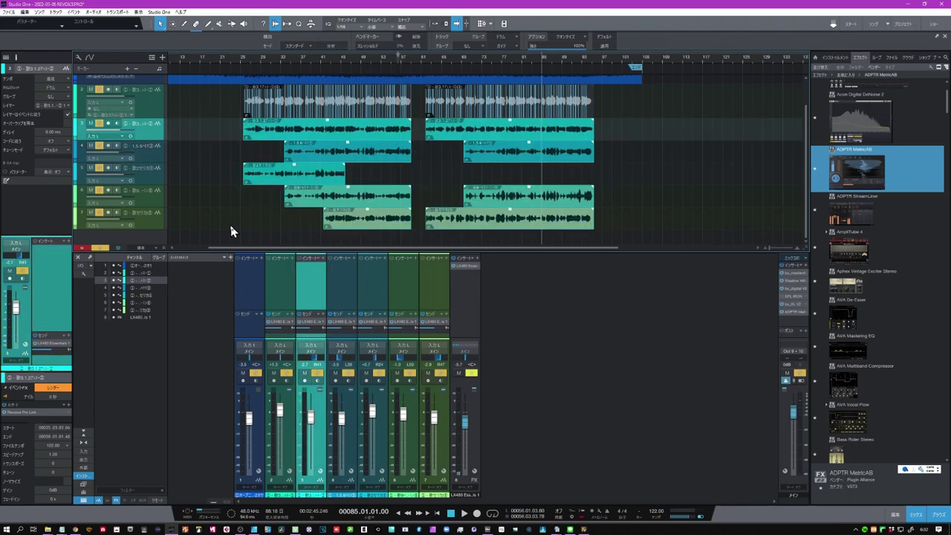
{"action": "left_click", "coordinate": [93, 12]}
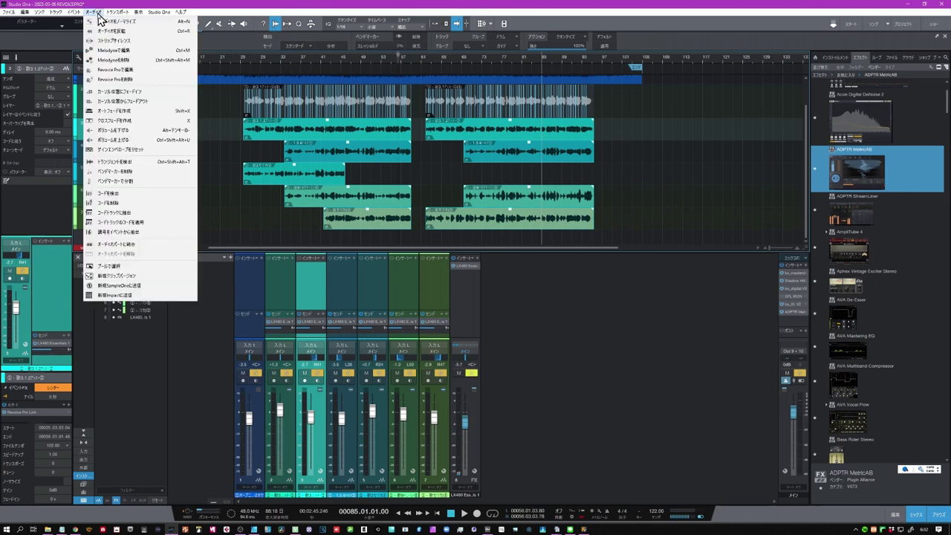
{"action": "left_click", "coordinate": [102, 69]}
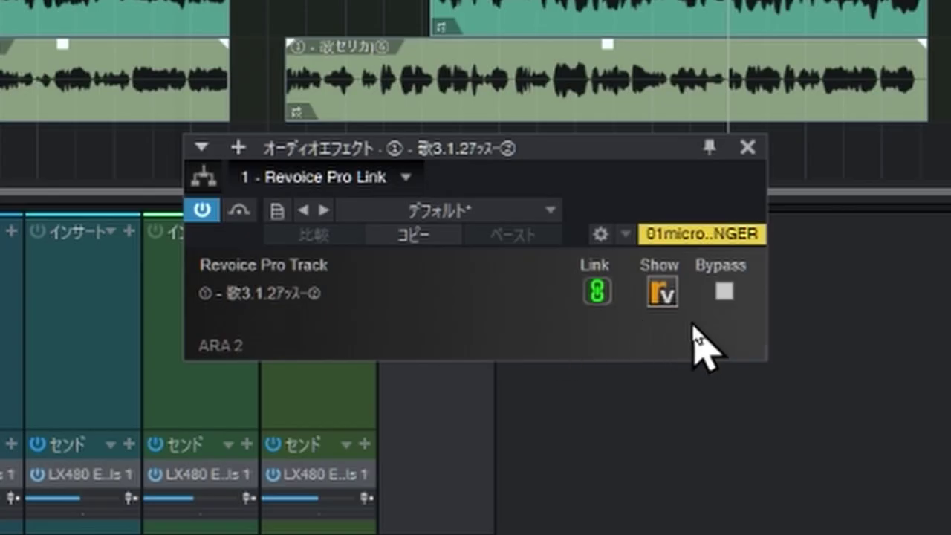
{"action": "left_click", "coordinate": [661, 294]}
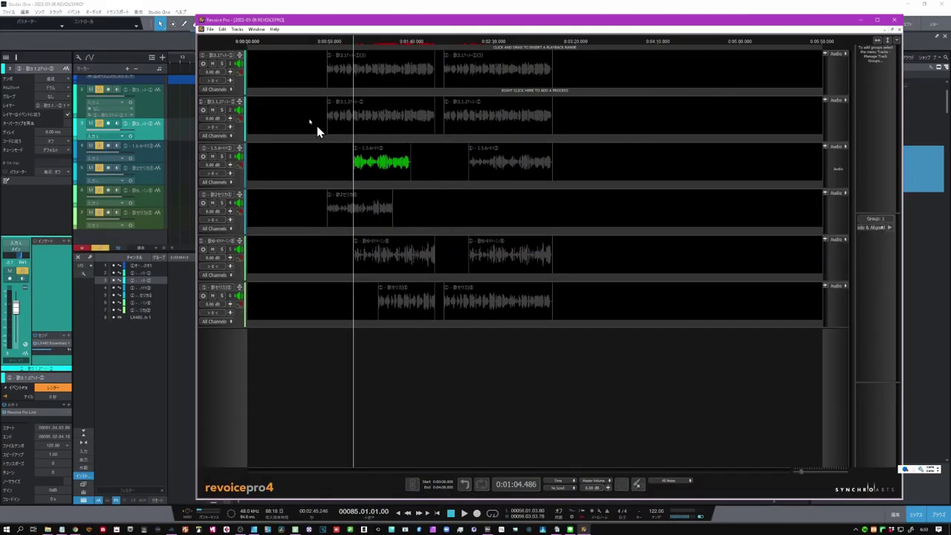
Step: Set up a new APT process from both clips on the first guide track with the SmartAlign - Tightest Timing factory preset
{"action": "left_click", "coordinate": [402, 90]}
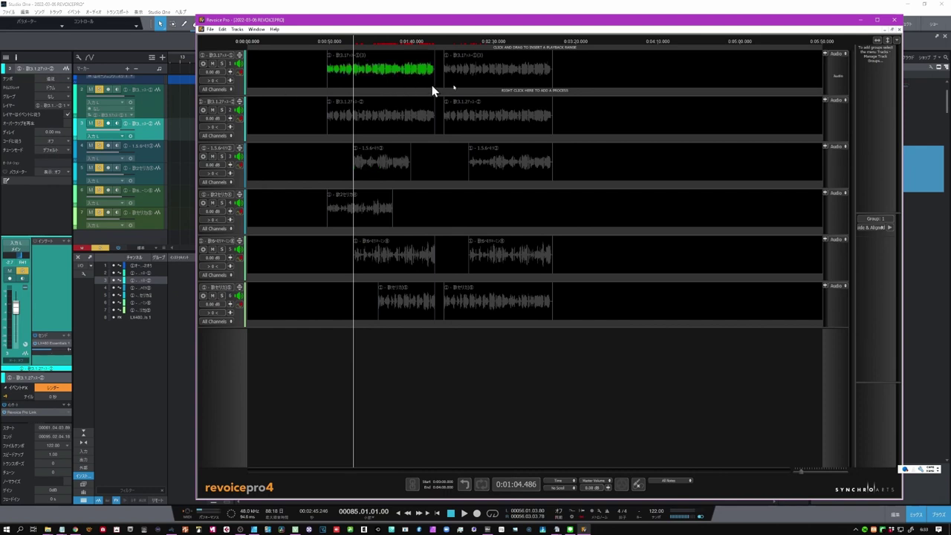
{"action": "left_click", "coordinate": [515, 83], "text": "shift"}
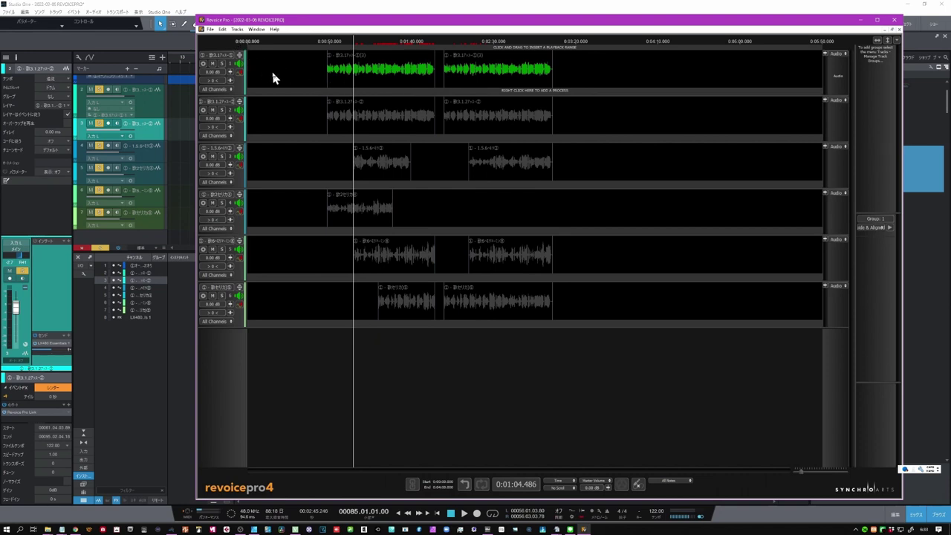
{"action": "key", "text": "a"}
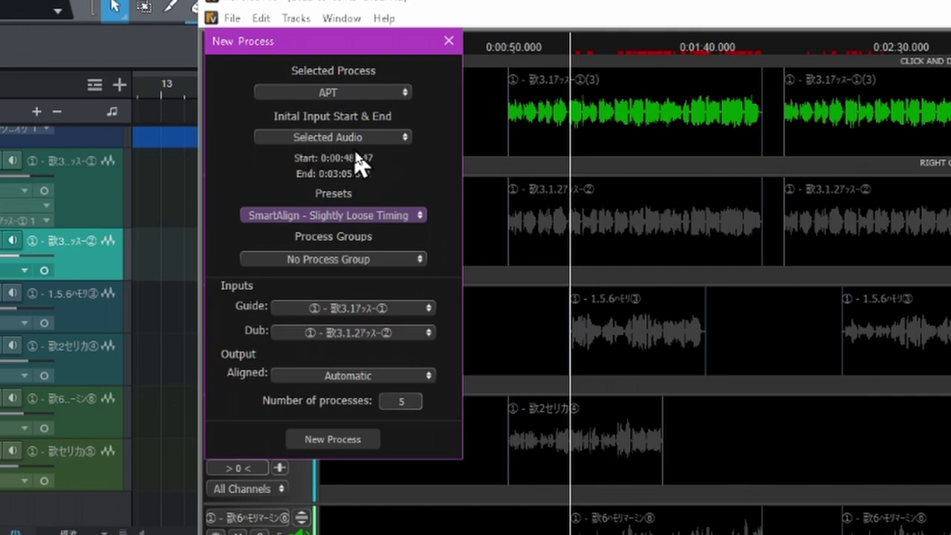
{"action": "left_click", "coordinate": [417, 215]}
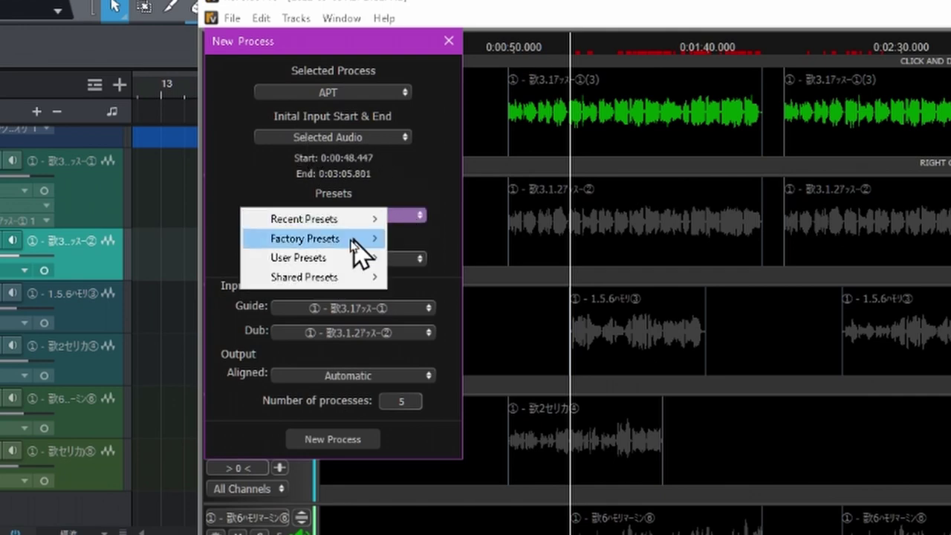
{"action": "mouse_move", "coordinate": [352, 242]}
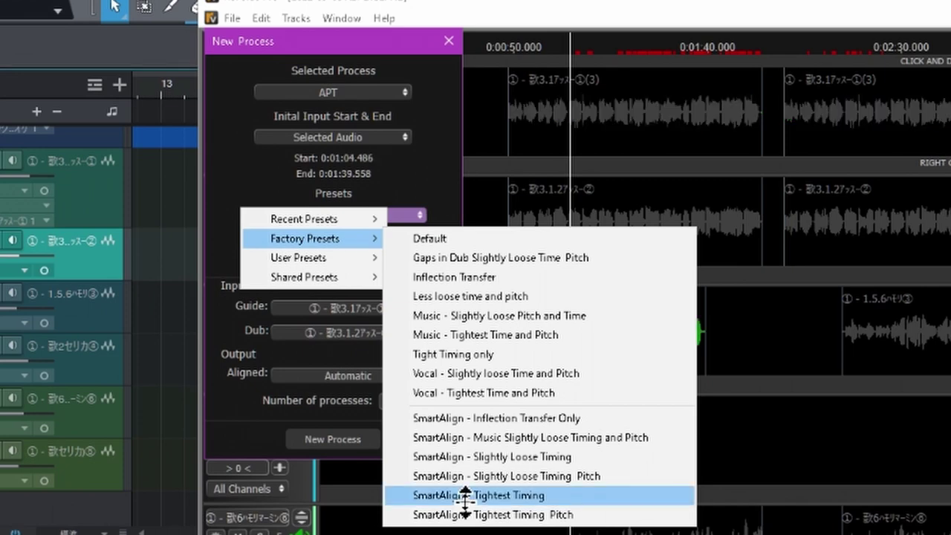
{"action": "left_click", "coordinate": [465, 496]}
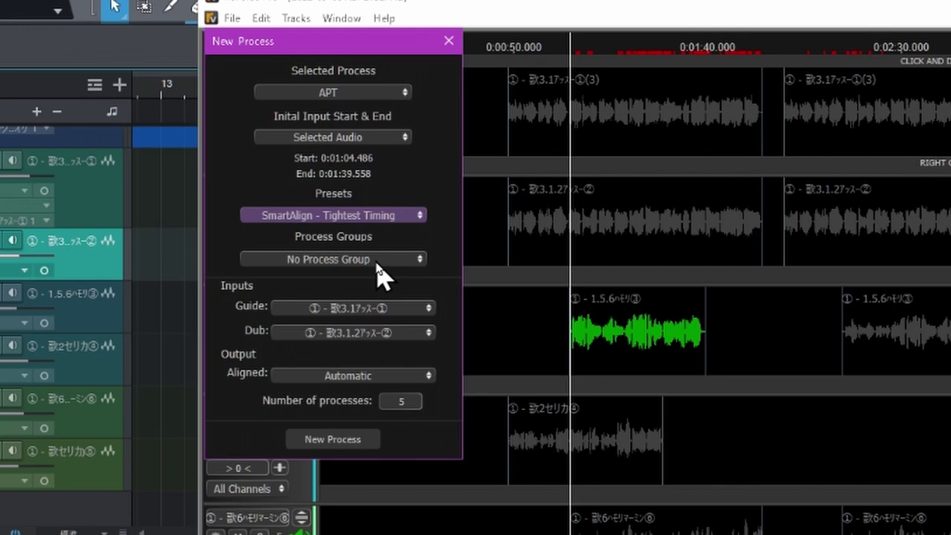
Step: Assign the APT processes to a new process group and create them using both guide clips
{"action": "left_click", "coordinate": [378, 262]}
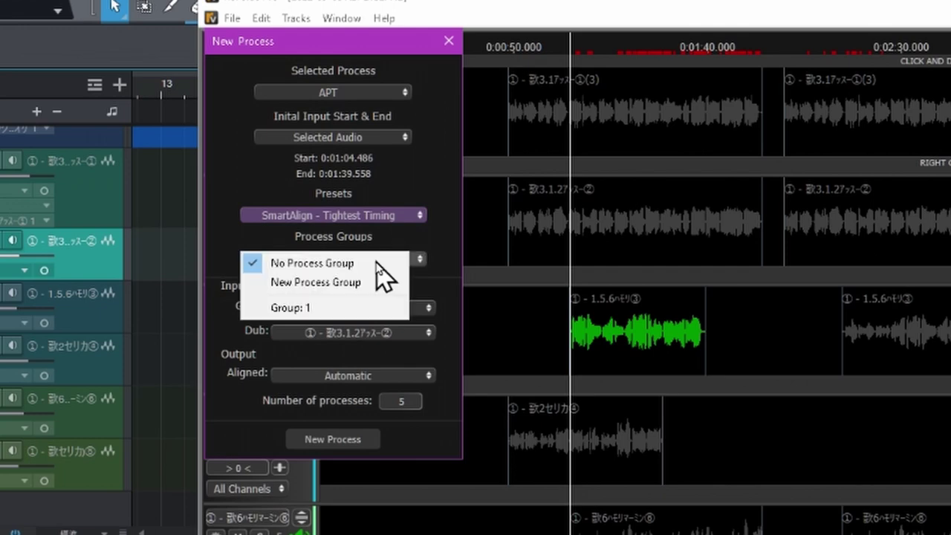
{"action": "left_click", "coordinate": [351, 284]}
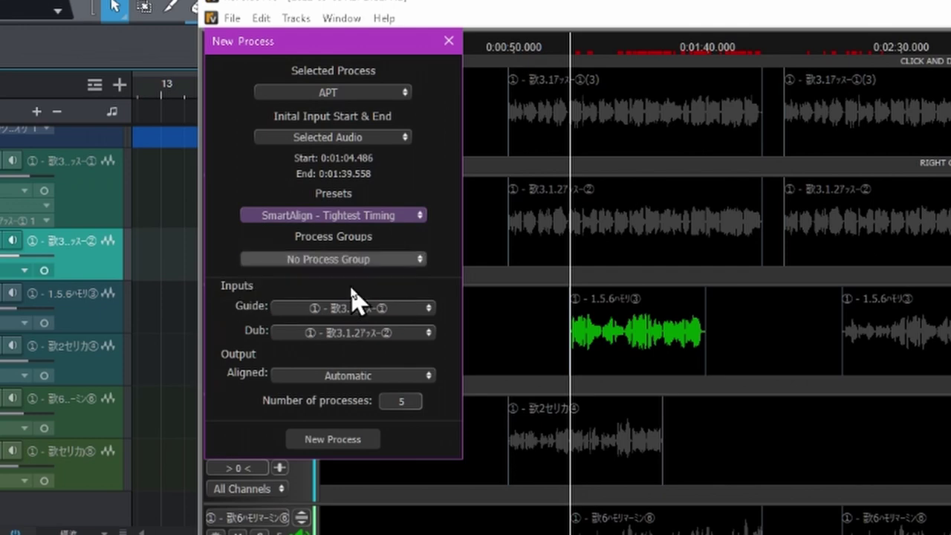
{"action": "left_click", "coordinate": [769, 125]}
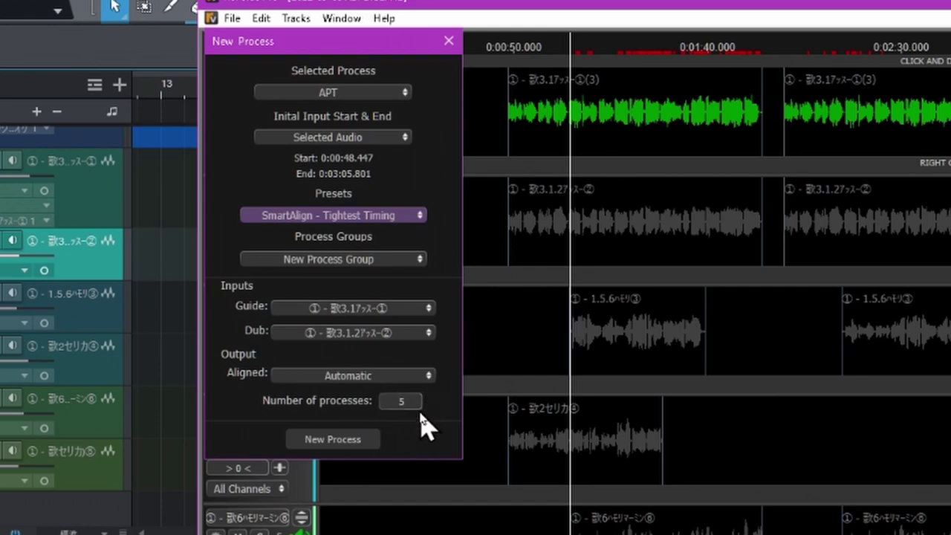
{"action": "left_click", "coordinate": [327, 440]}
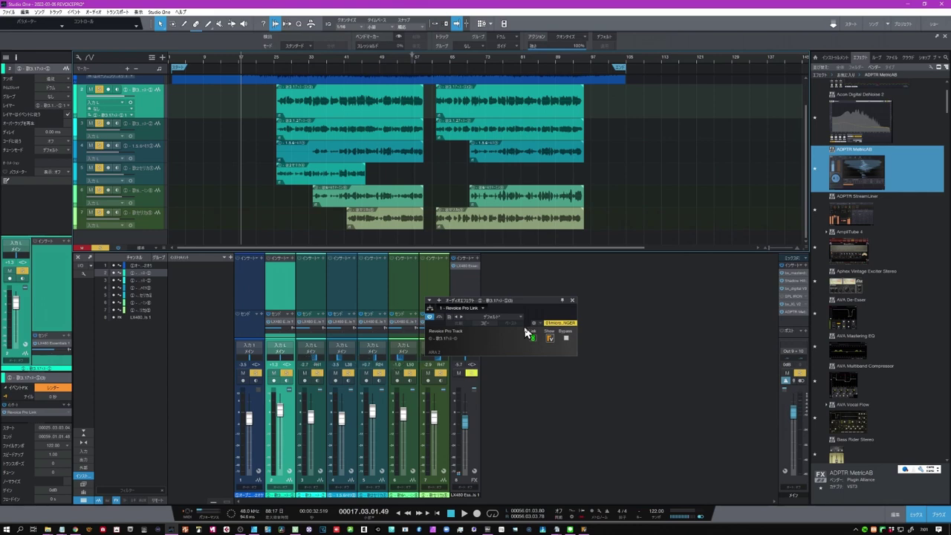
Step: Close the Revoice Pro Link window and inspect the main output's insert plug-ins, including bx_masterdesk, bx_XL V2 and ADPTR MetricAB
{"action": "left_click", "coordinate": [572, 300]}
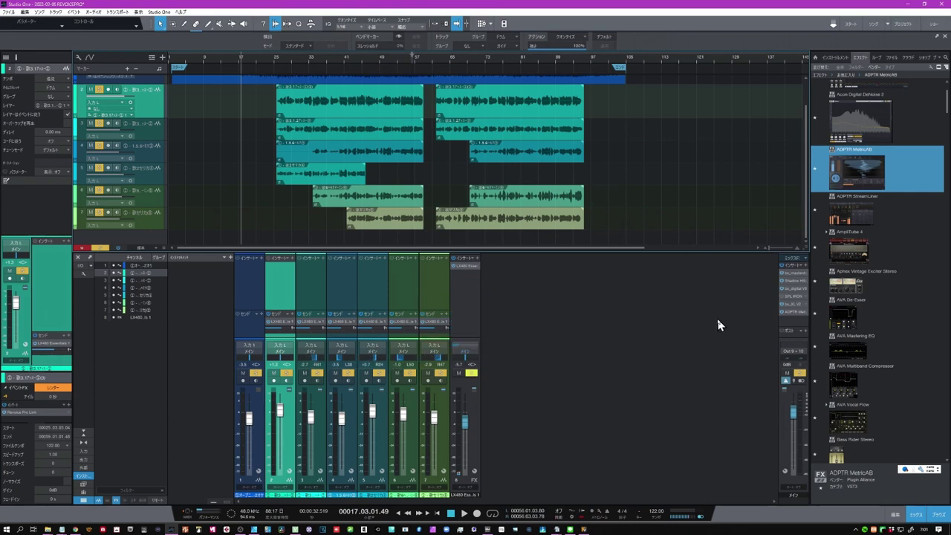
{"action": "left_click", "coordinate": [789, 273]}
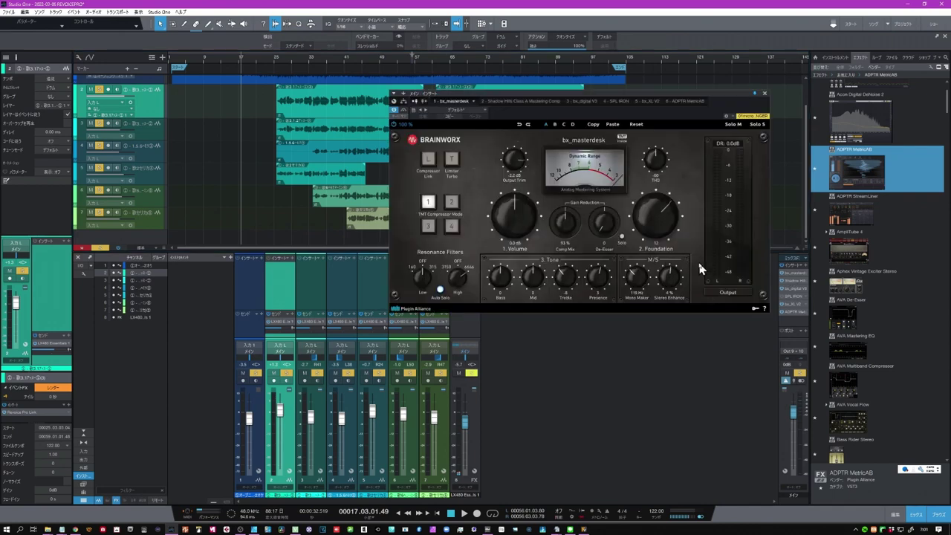
{"action": "left_click", "coordinate": [765, 97]}
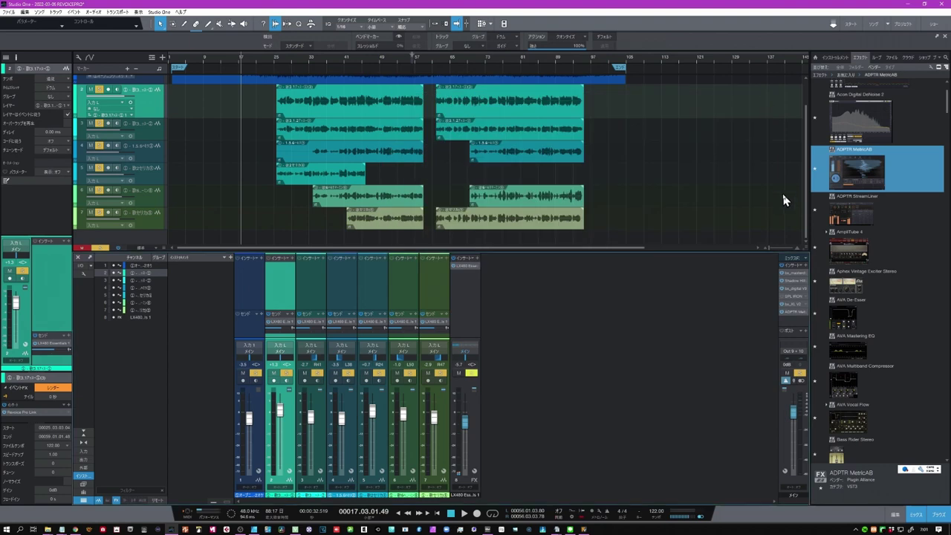
{"action": "left_click", "coordinate": [789, 280]}
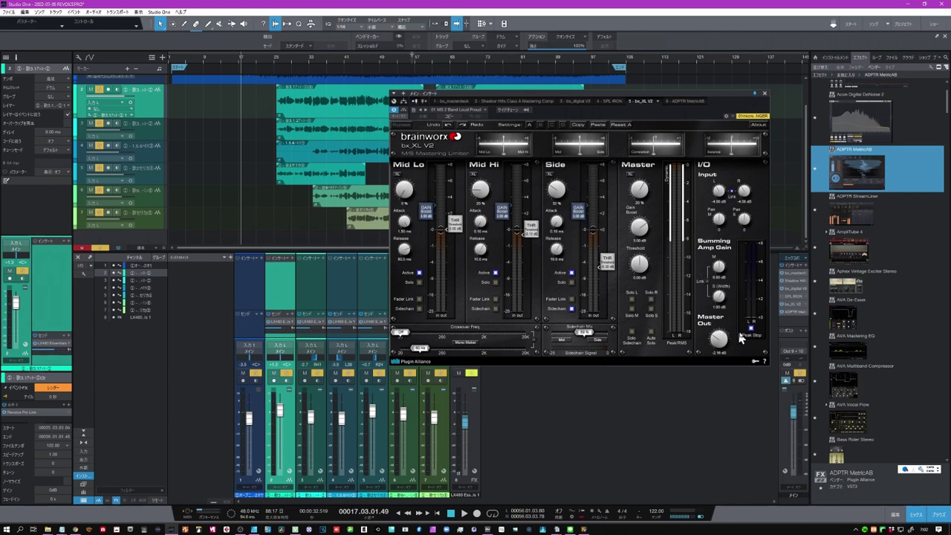
{"action": "left_click", "coordinate": [792, 312]}
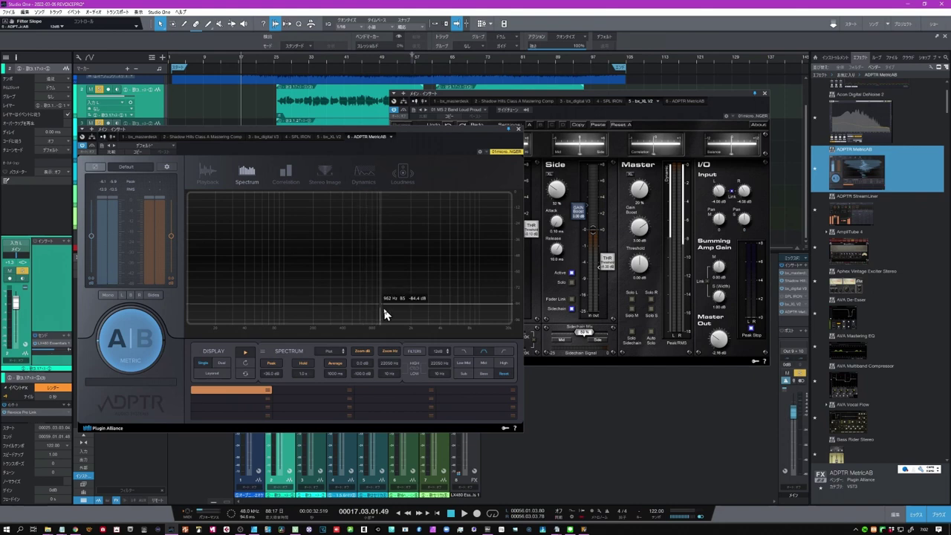
Step: Show MetricAB's Loudness view and play the song from about bar 44 to check the mix's loudness levels
{"action": "left_click", "coordinate": [403, 172]}
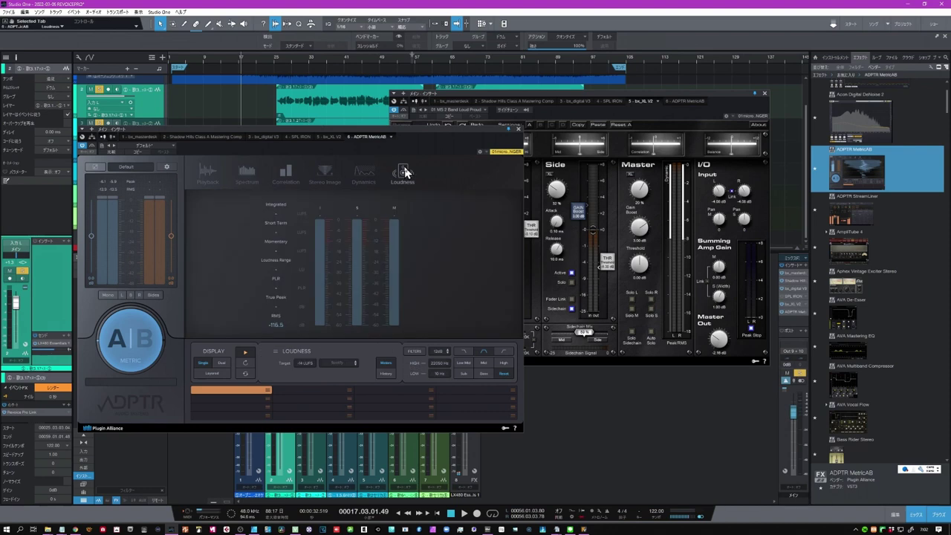
{"action": "left_click", "coordinate": [359, 66]}
{"action": "key", "text": "space"}
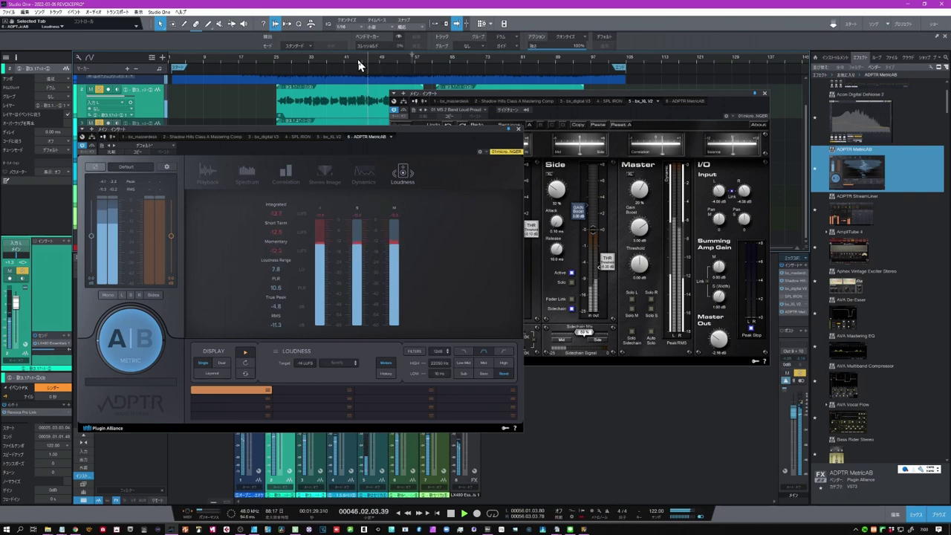
{"action": "key", "text": "space"}
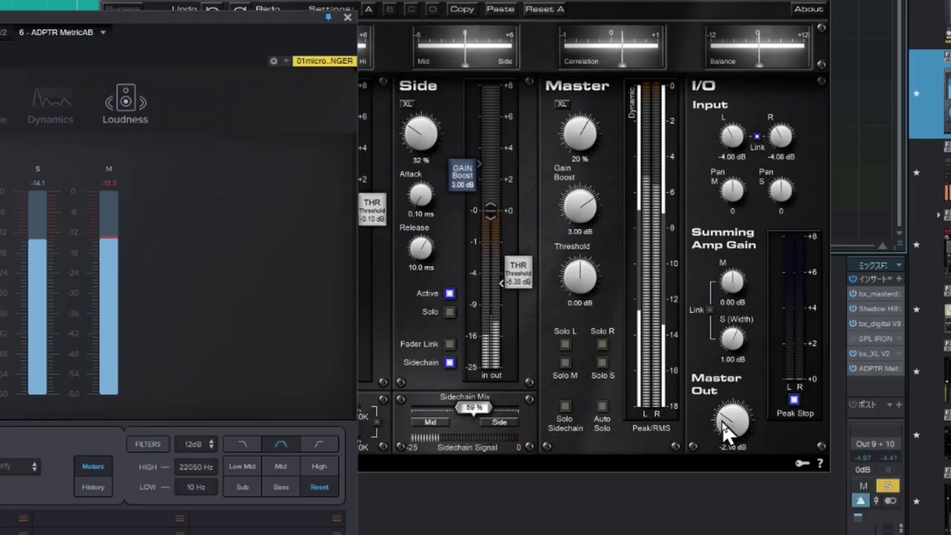
Step: Set the Master Out gain in bx_XL V2 to -2.52 dB and close that plug-in's window
{"action": "left_click", "coordinate": [715, 342]}
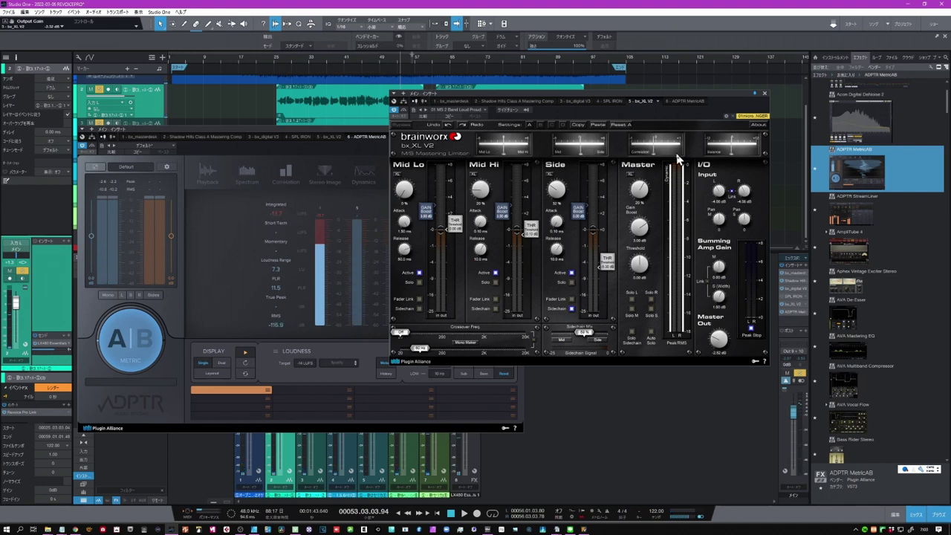
{"action": "left_click", "coordinate": [765, 97]}
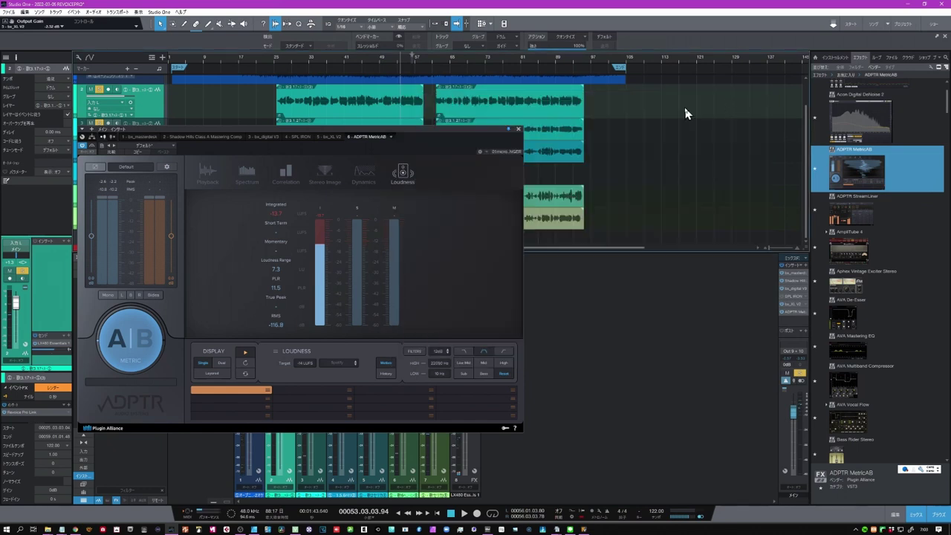
Step: Close the MetricAB window and listen to the song with the aligned vocal tracks through to its end
{"action": "left_click", "coordinate": [519, 129]}
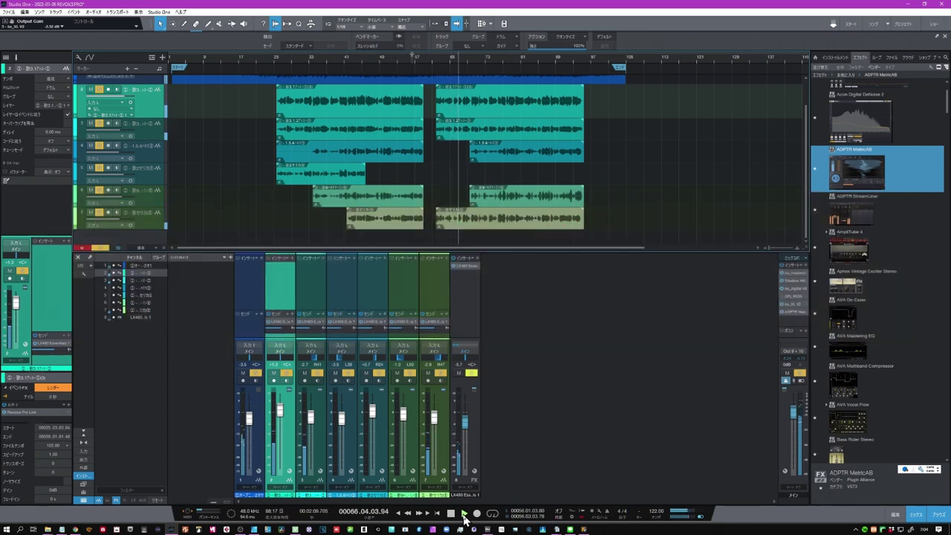
{"action": "key", "text": "space"}
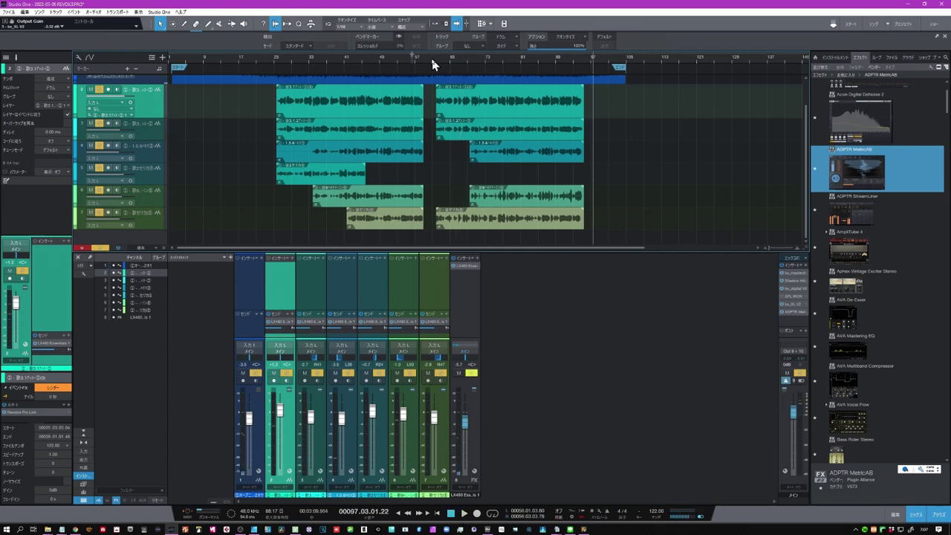